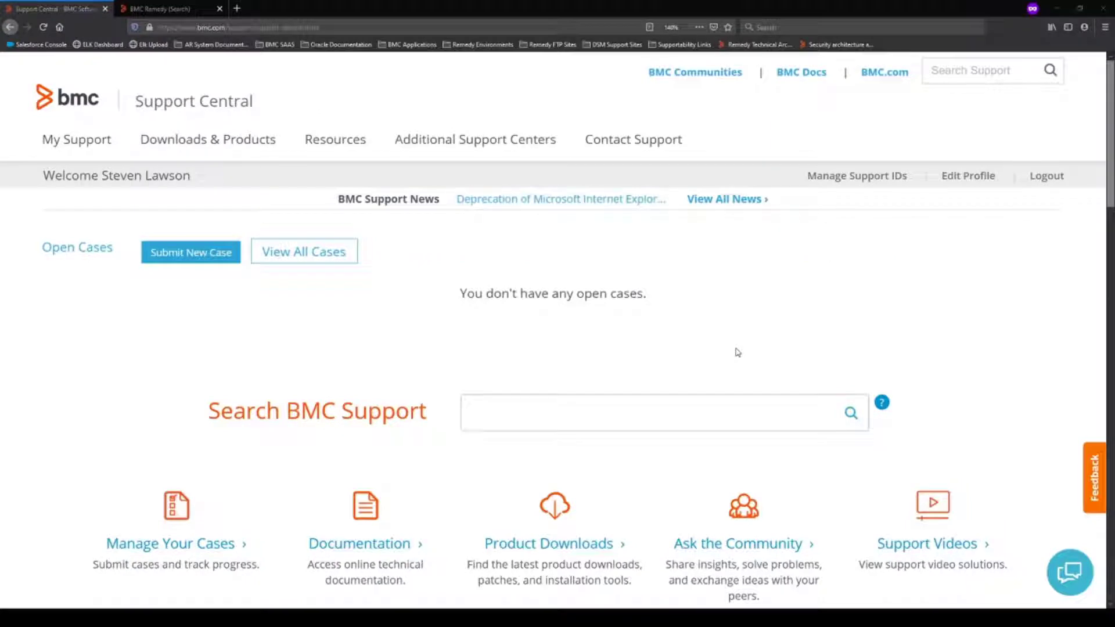
Step: Focus the browser and open the My Support navigation list in BMC Support Central
left_click(738, 353)
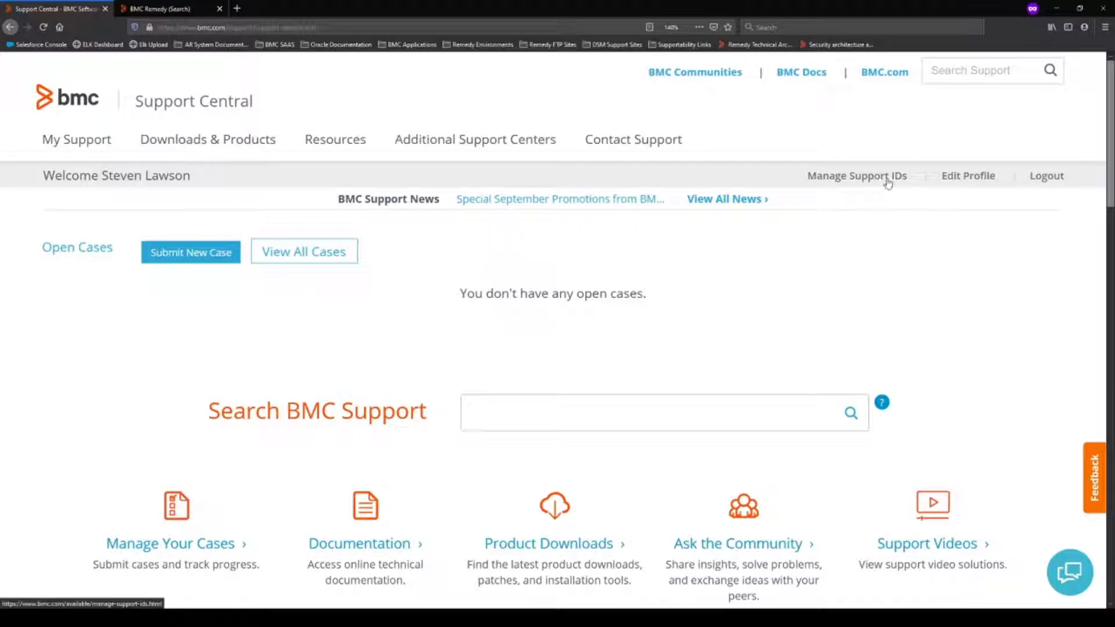
left_click(74, 142)
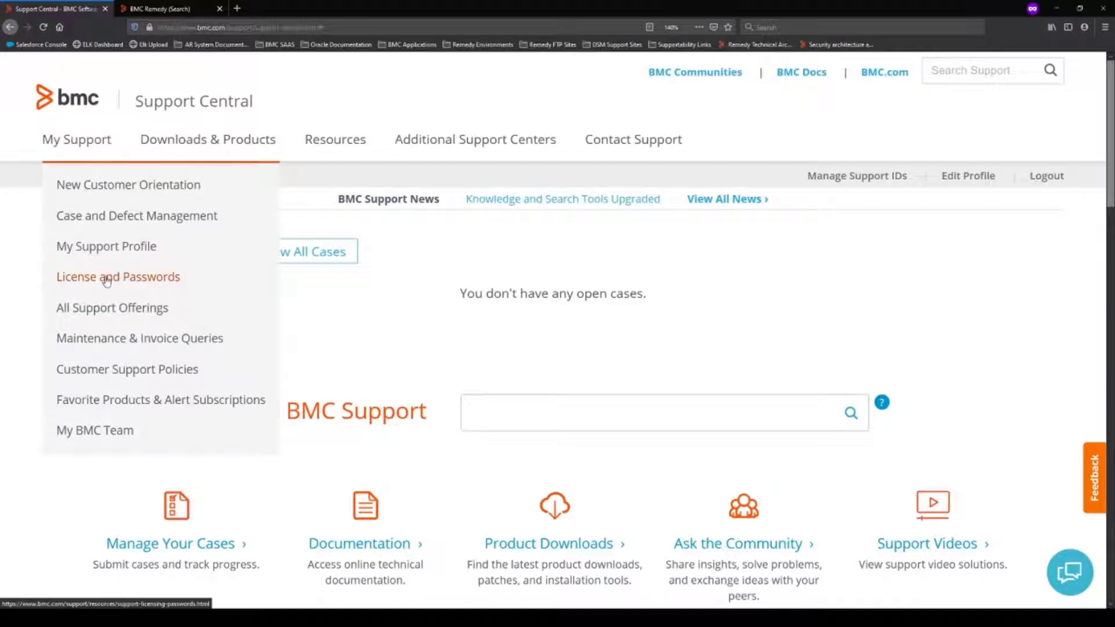
Step: Go to the License and Passwords page and highlight the Remedy licensing paragraphs
left_click(106, 277)
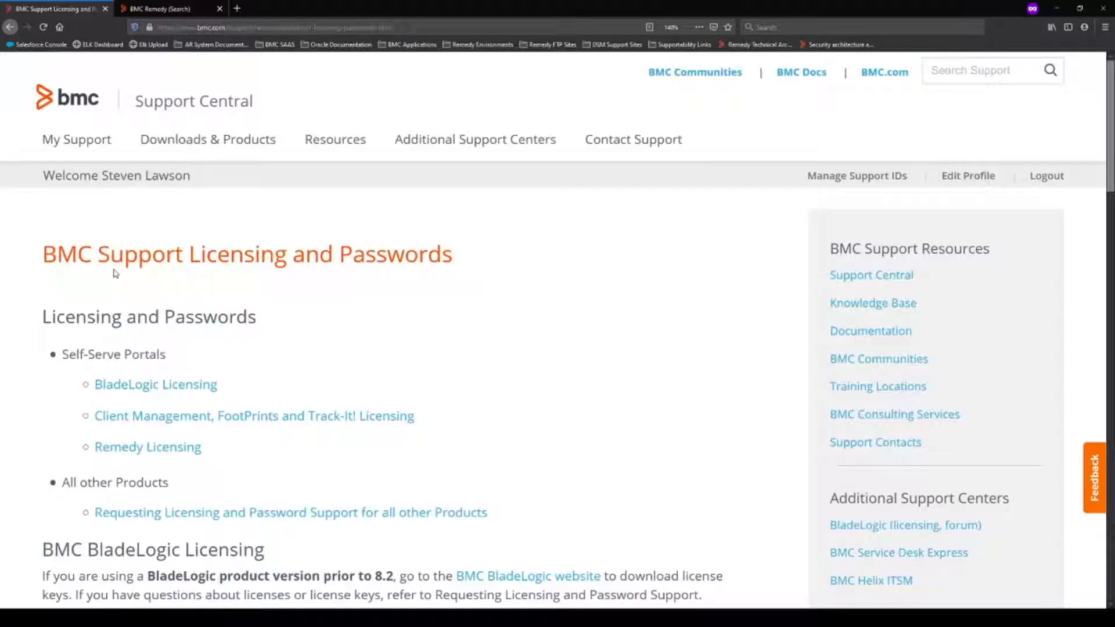
scroll(115, 273, "down", 7)
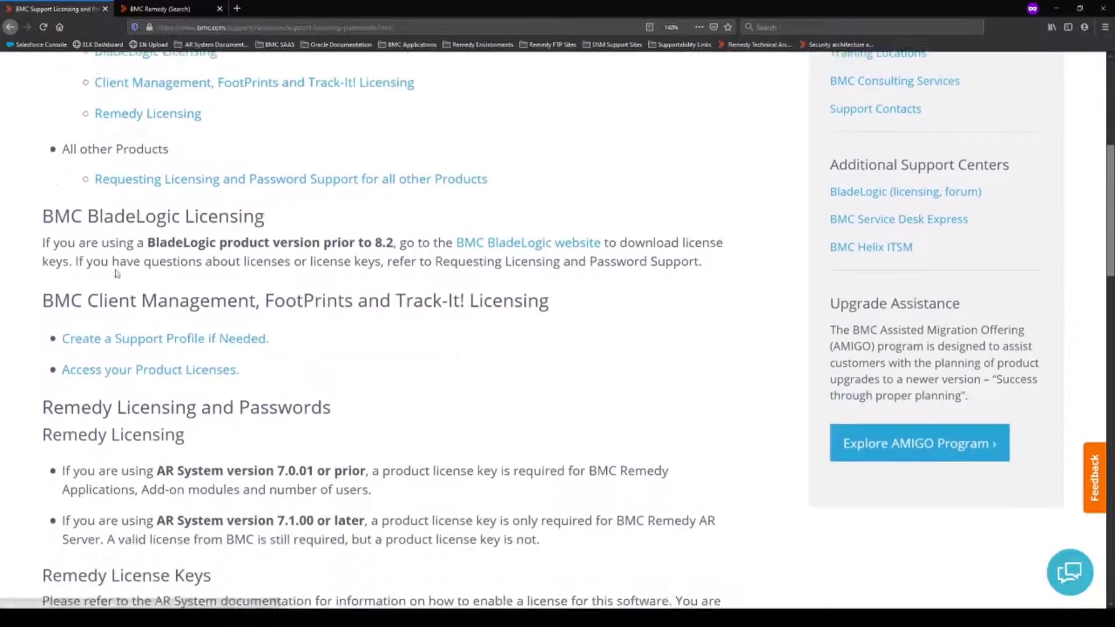
left_click_drag(43, 285, 216, 284)
left_click_drag(64, 284, 251, 285)
Step: Scroll through the BMC End User License Agreement and accept it with I Agree
scroll(251, 284, "down", 1)
scroll(251, 285, "down", 6)
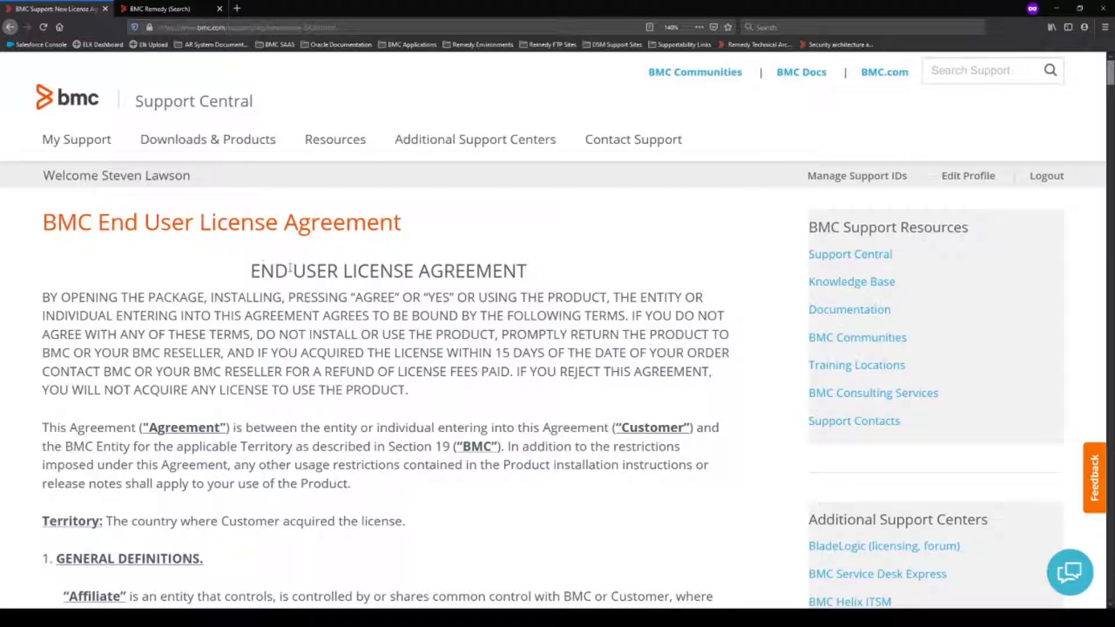
scroll(291, 264, "down", 20)
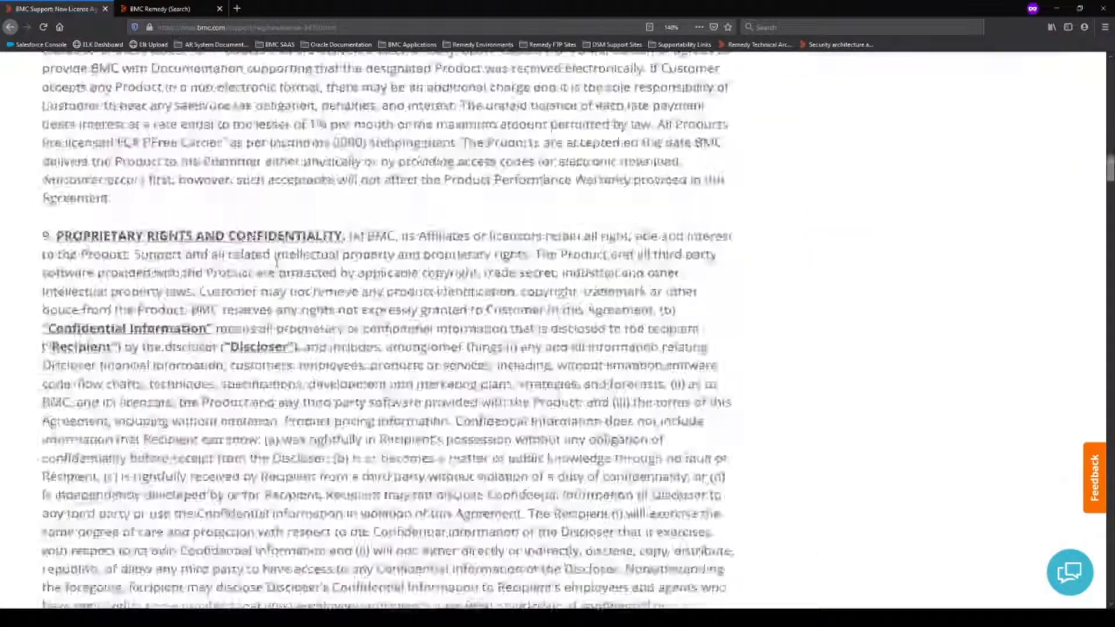
scroll(277, 262, "down", 20)
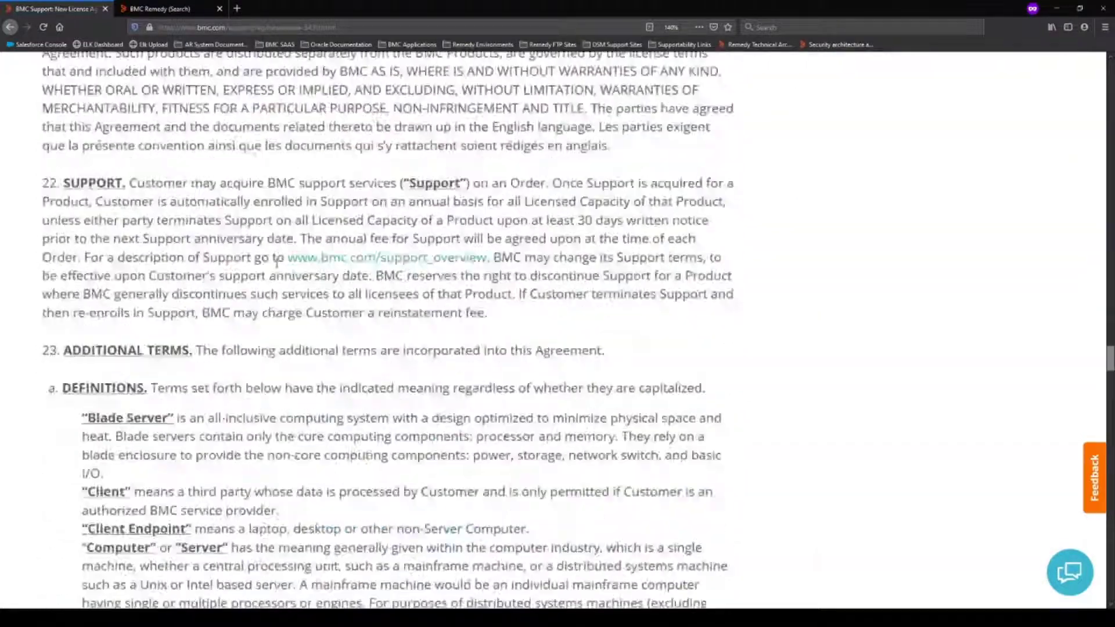
scroll(277, 264, "down", 20)
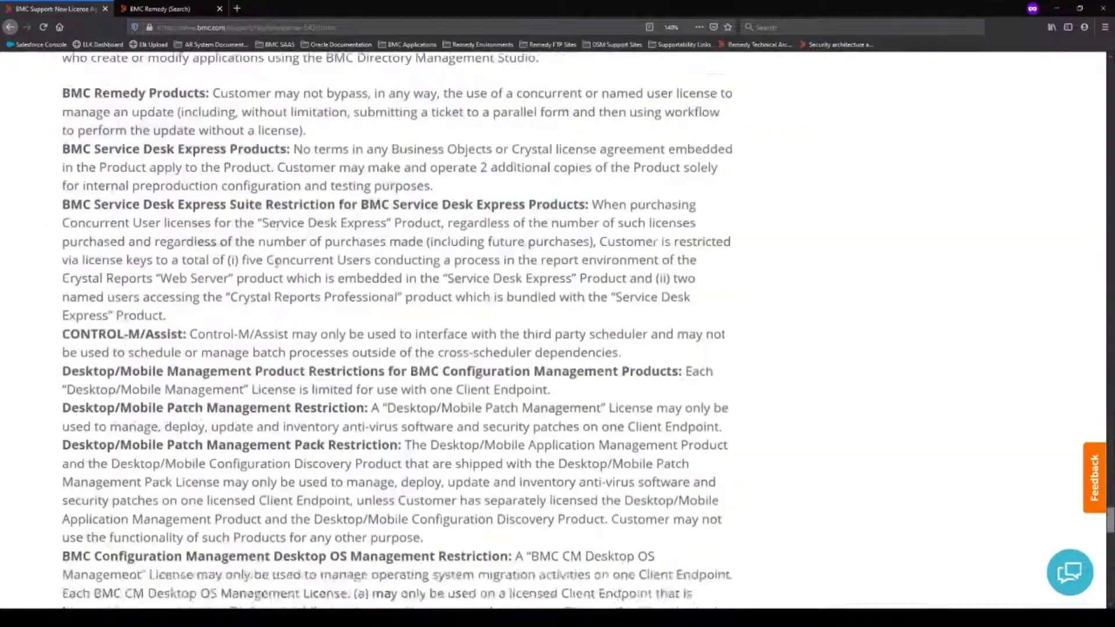
scroll(277, 264, "down", 5)
scroll(274, 262, "up", 7)
scroll(336, 275, "down", 7)
scroll(481, 364, "up", 5)
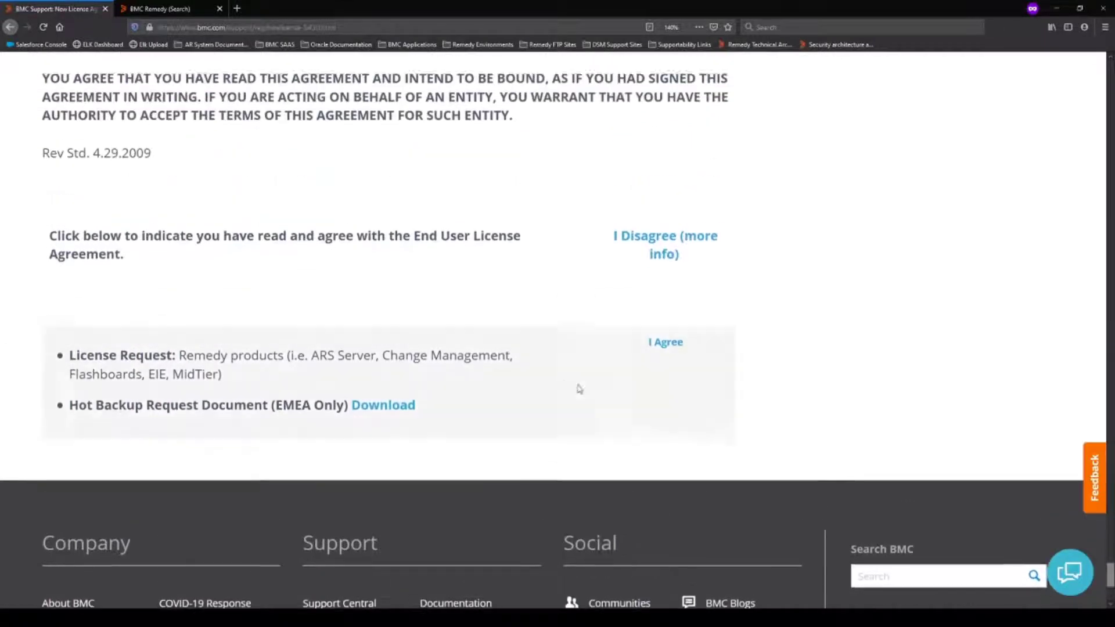
left_click(668, 375)
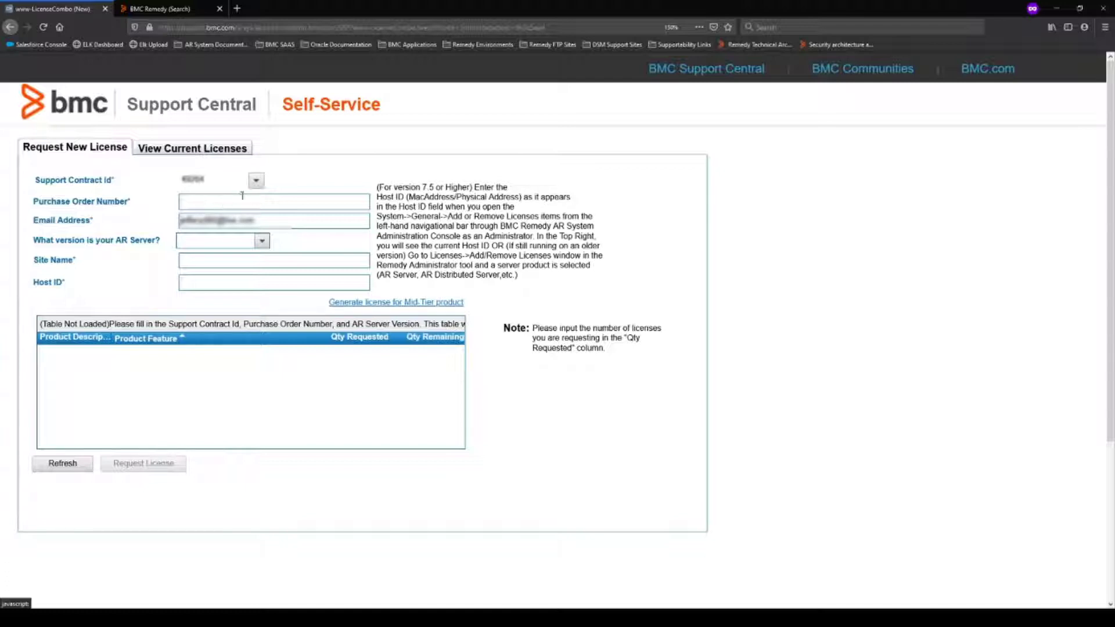
Step: Choose the second support contract, enter PO PO1234567 and set AR Server version to 7.1 and Higher
left_click(256, 180)
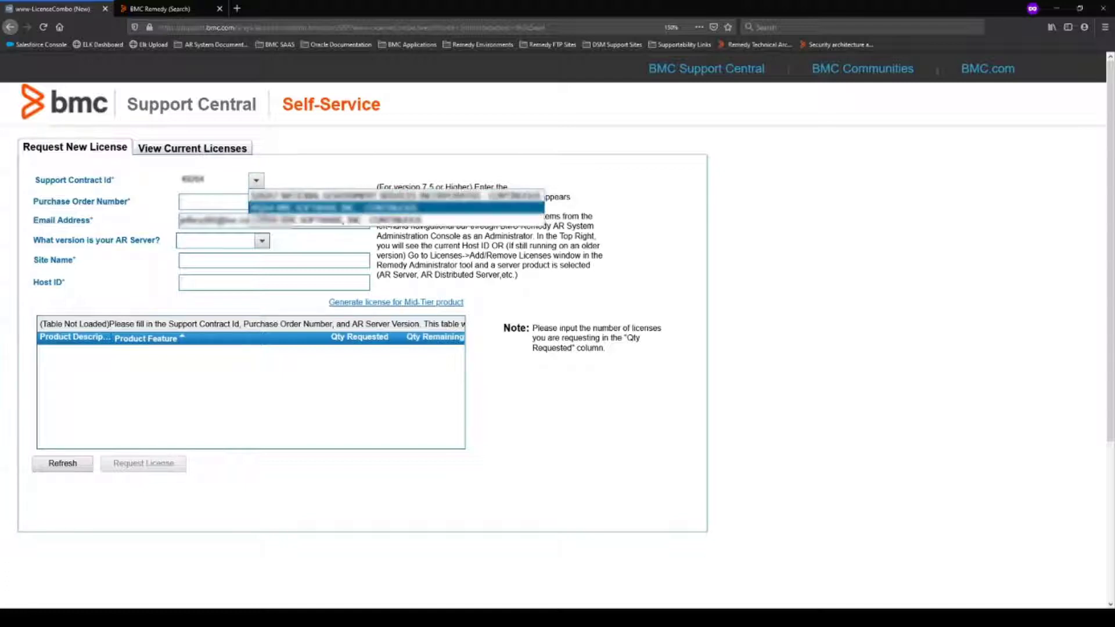
left_click(254, 207)
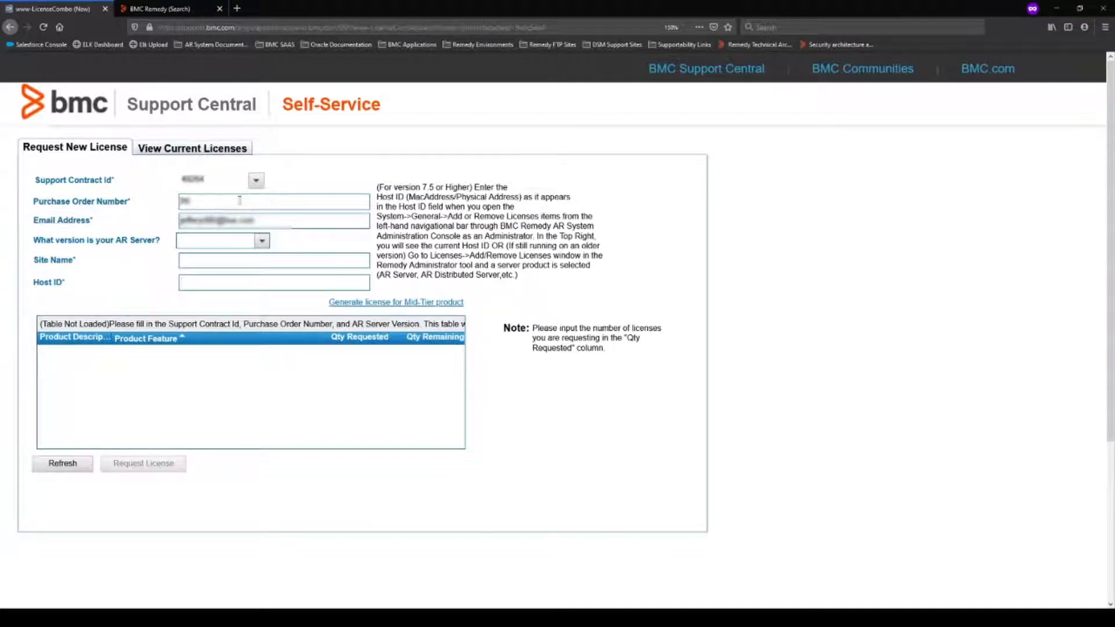
type("PO1234567")
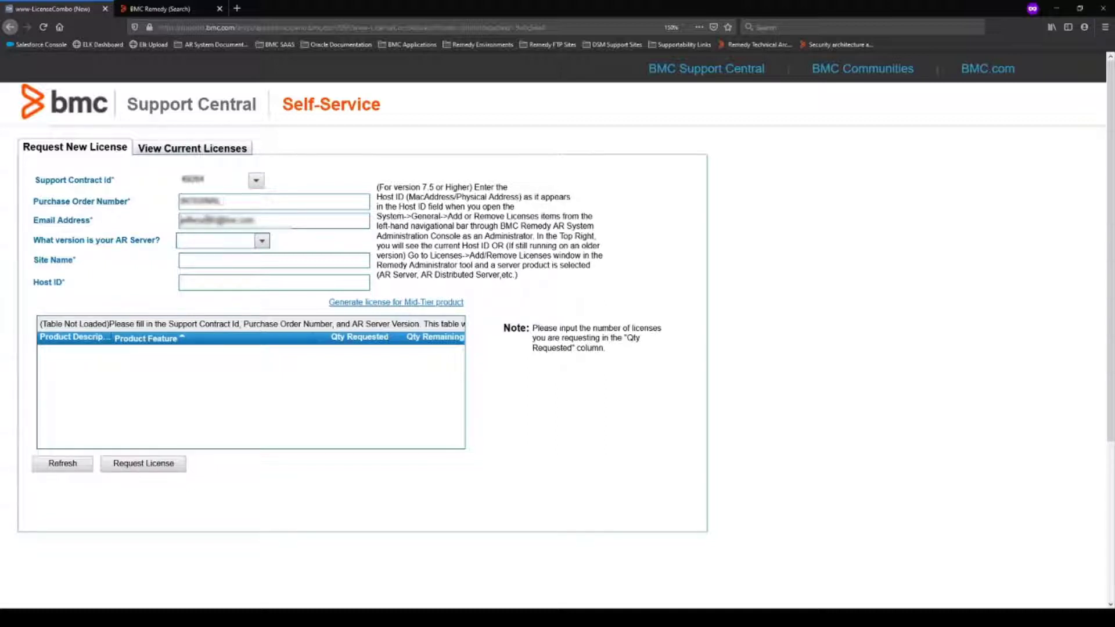
left_click(259, 240)
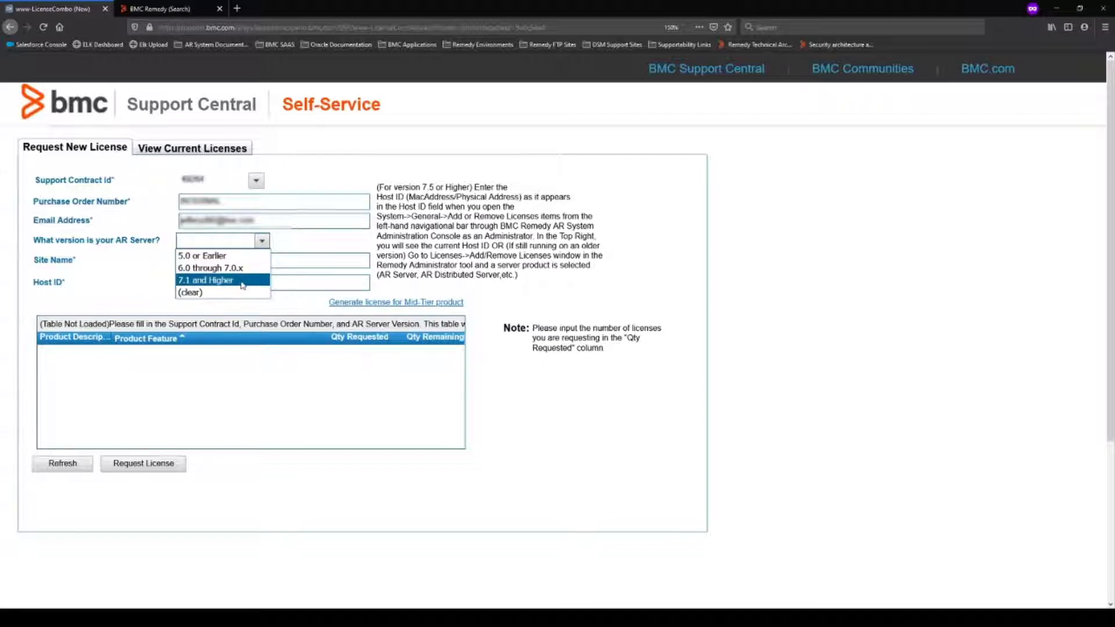
left_click(242, 281)
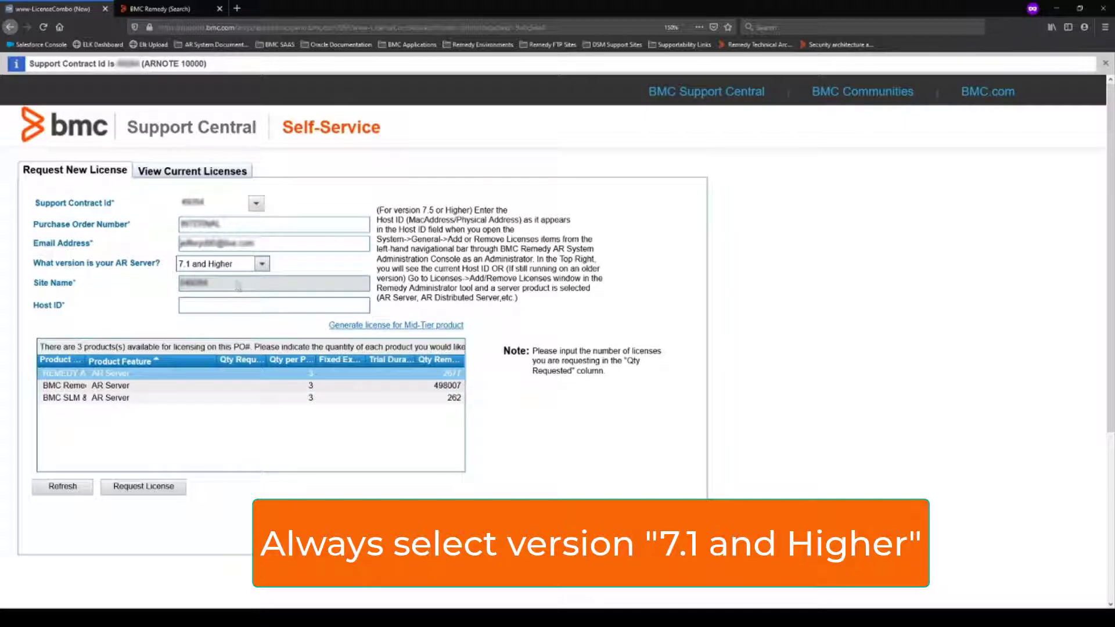
left_click_drag(231, 283, 147, 295)
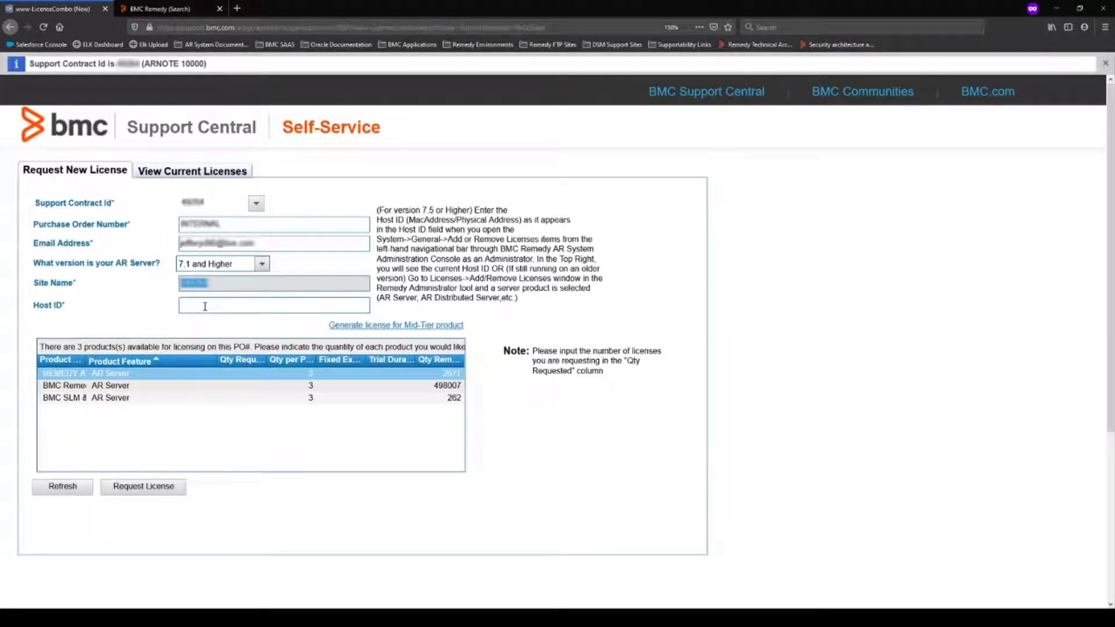
Step: In Remedy, open Add or Remove Licenses under System > General in the AR System Administration Console
left_click(163, 9)
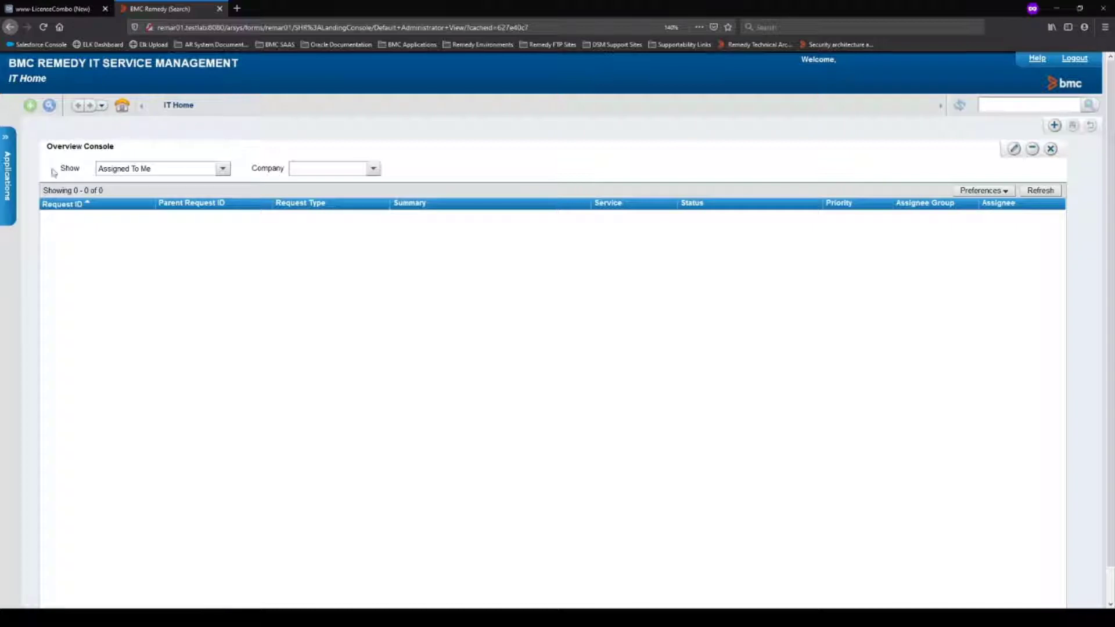
left_click(11, 168)
mouse_move(20, 172)
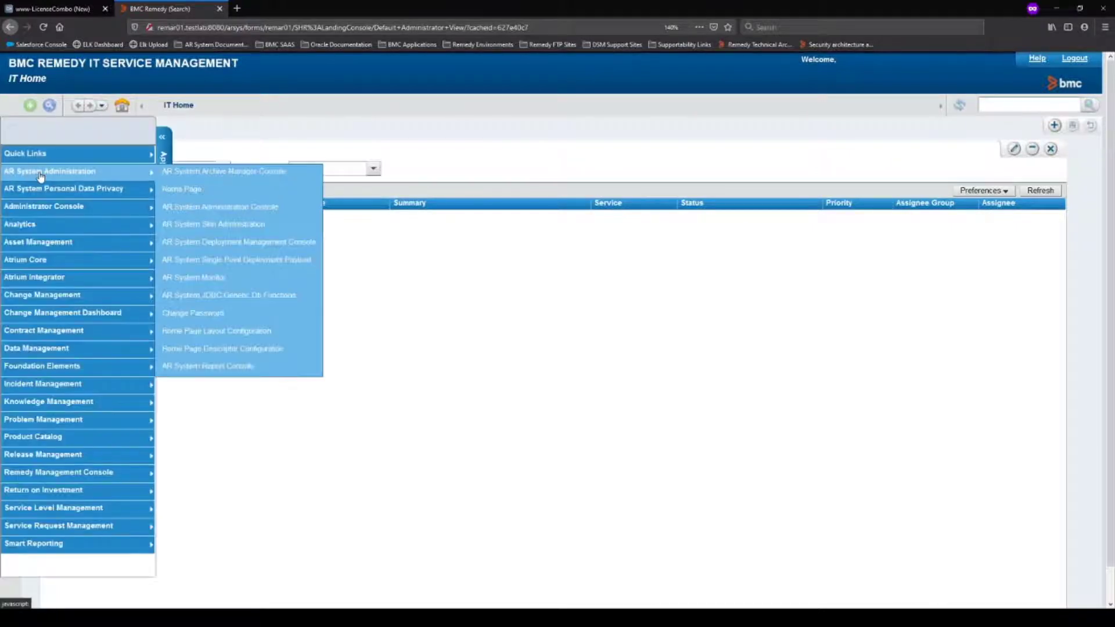
left_click(201, 207)
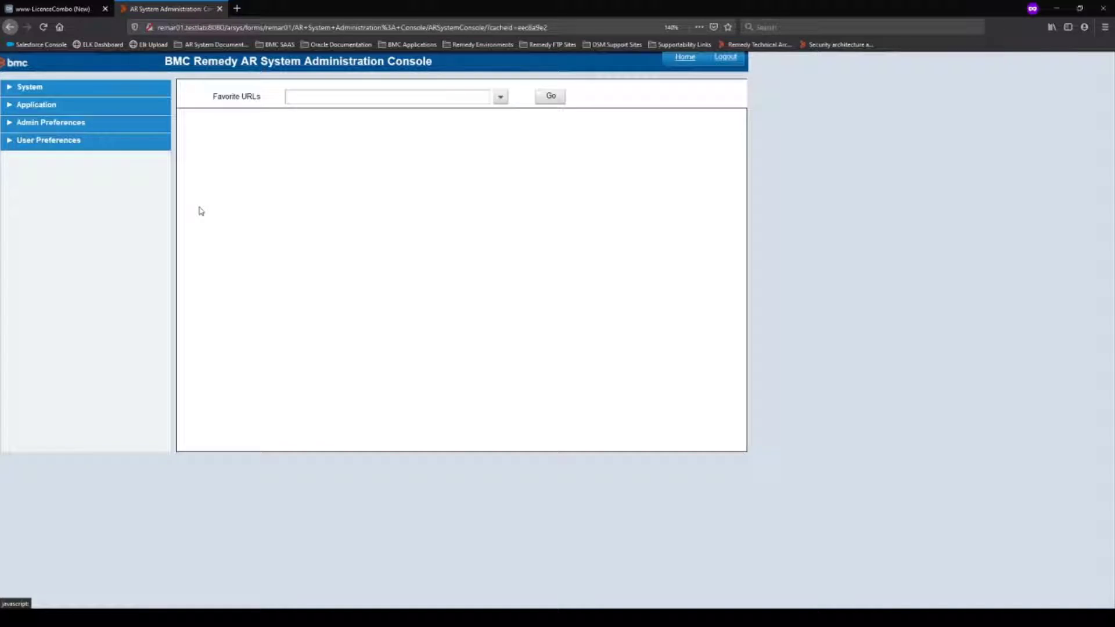
left_click(32, 88)
left_click(32, 100)
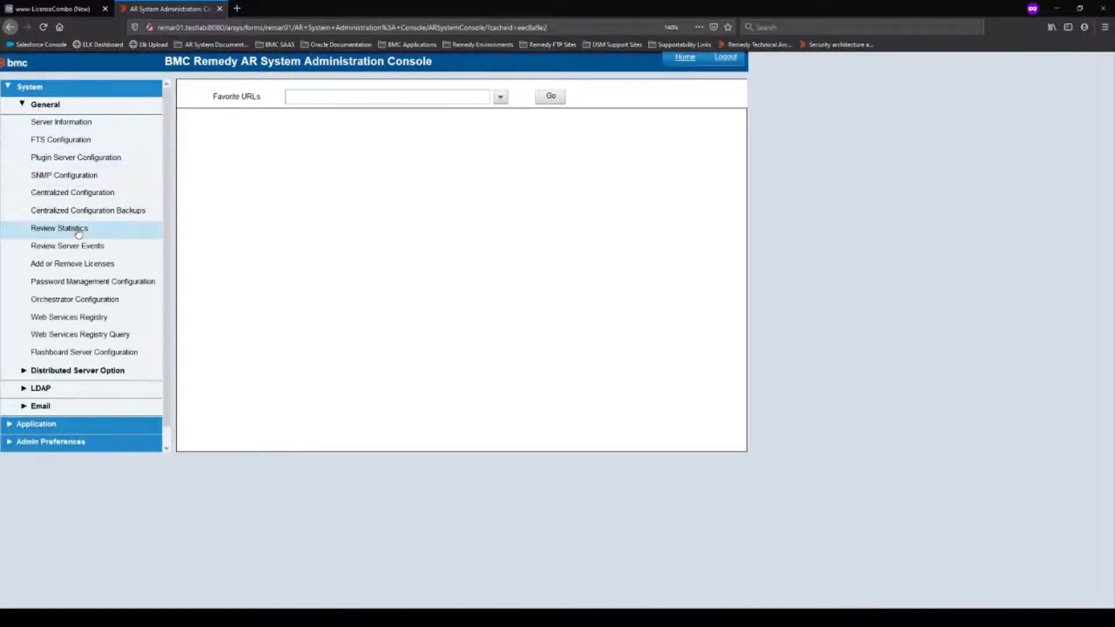
left_click(68, 265)
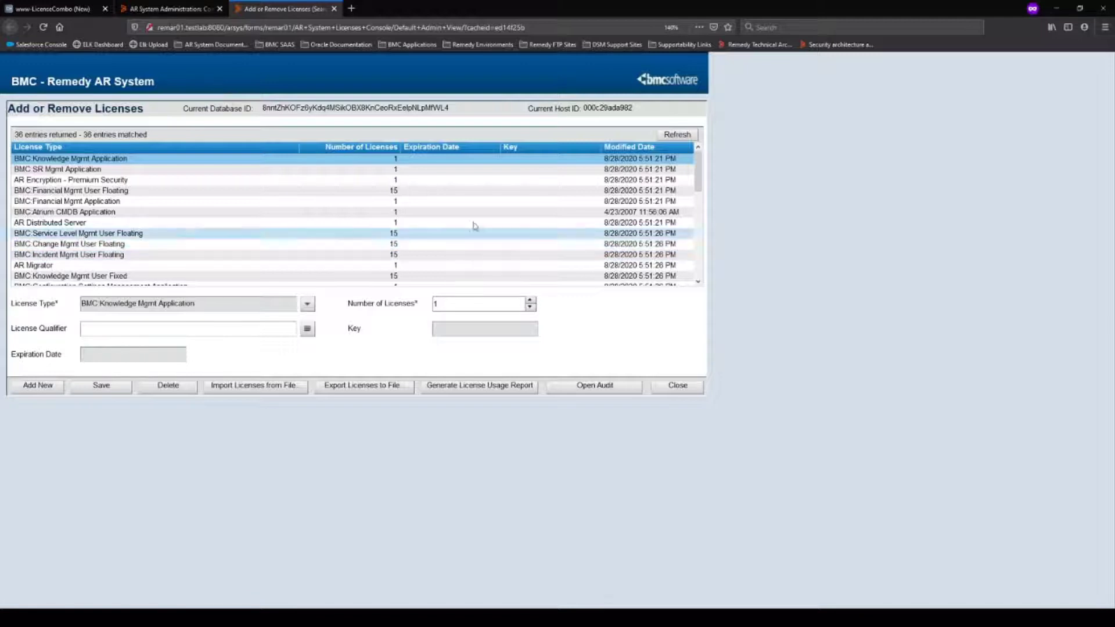
Step: Load the first two AR Server license entries from the list into the form
left_click_drag(698, 169, 695, 264)
left_click(546, 269)
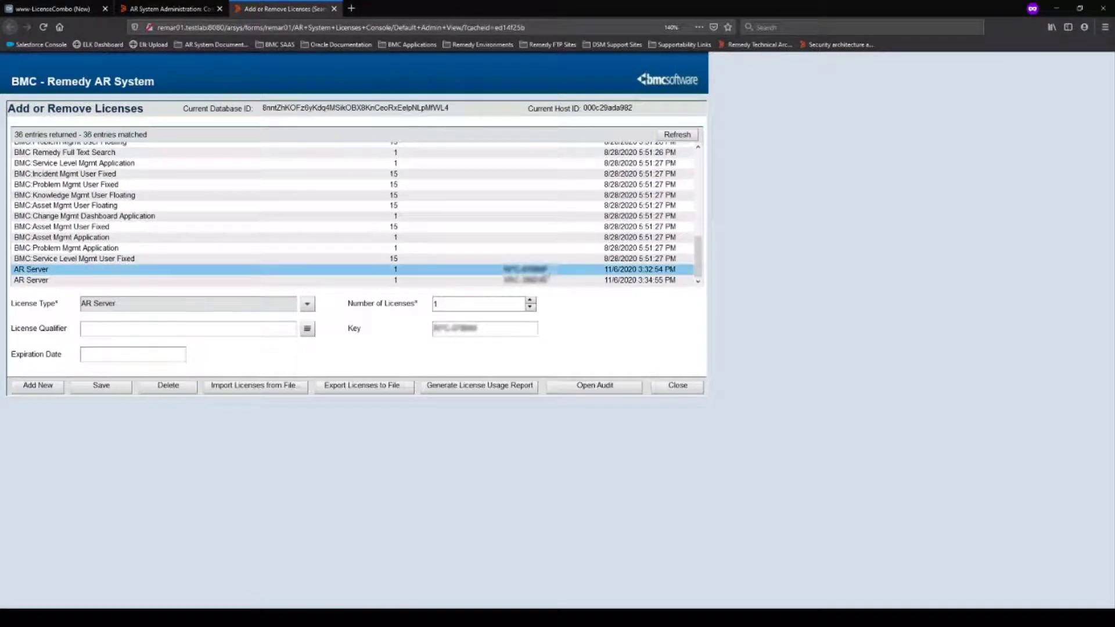
left_click(544, 281)
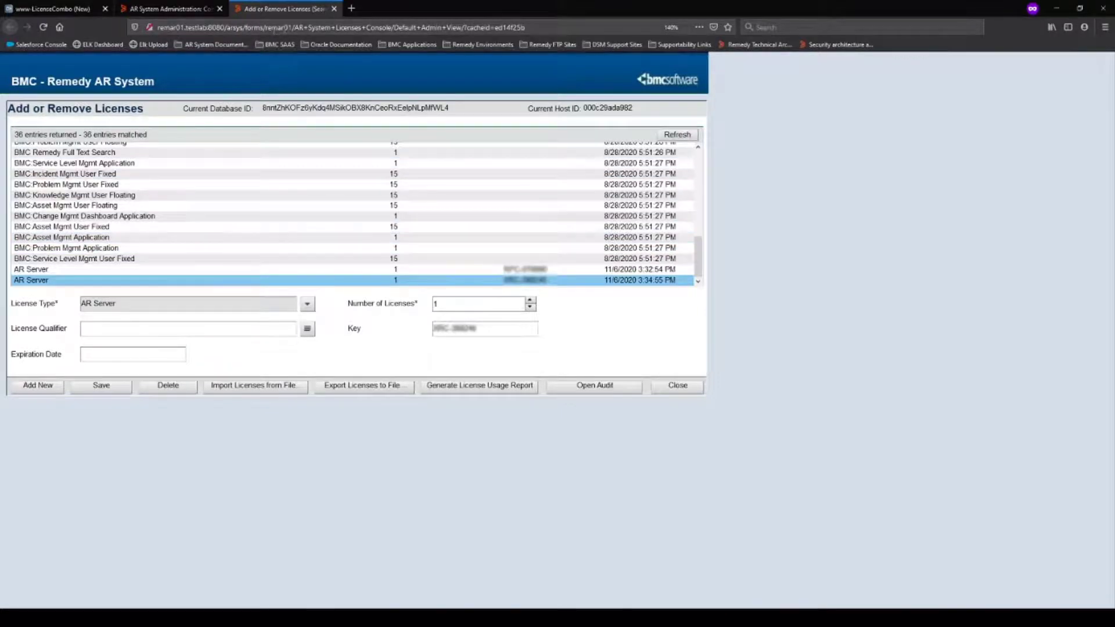
Step: Switch the address from remar01 to remar03 and copy Current Host ID 000c29eb3439
left_click(287, 27)
left_click(312, 27)
left_click_drag(312, 27, 285, 27)
left_click(312, 28)
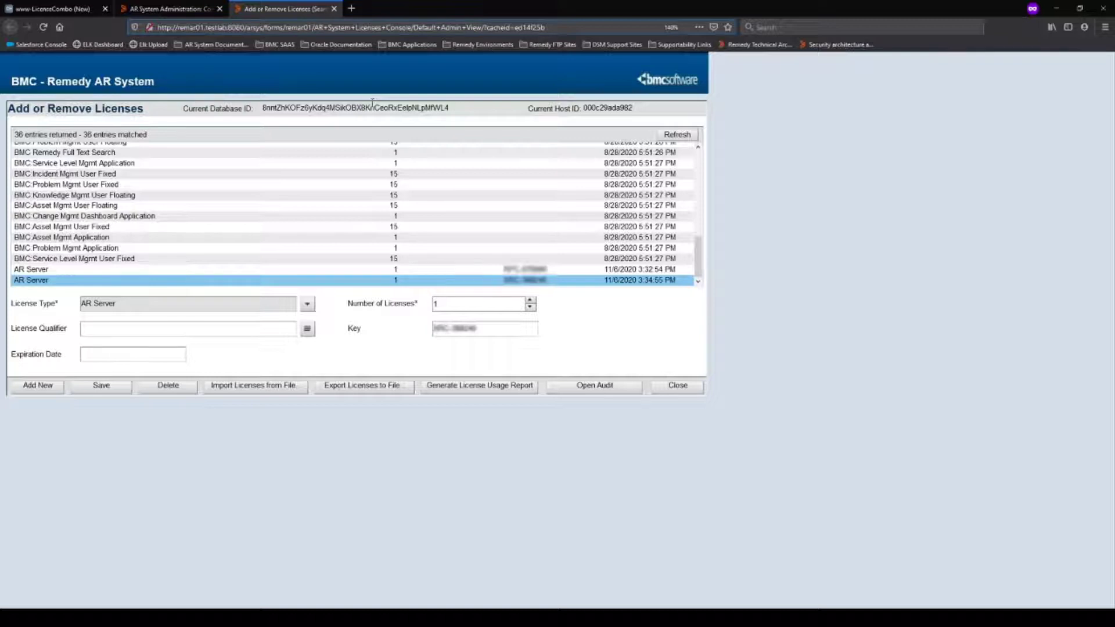
key("BackSpace")
type("3")
key("Return")
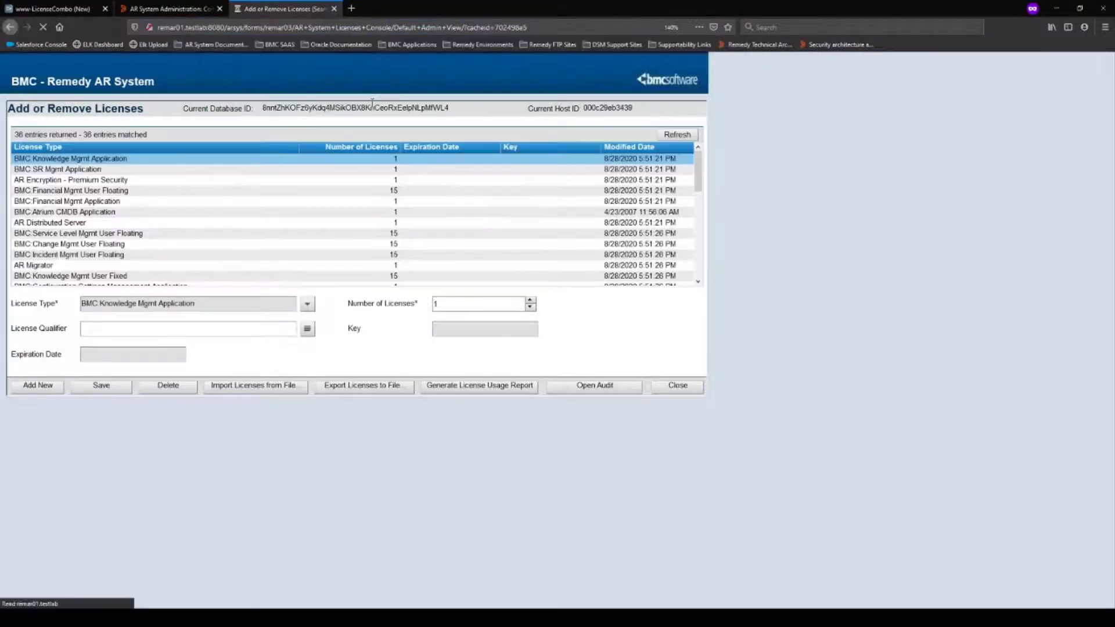
double_click(610, 108)
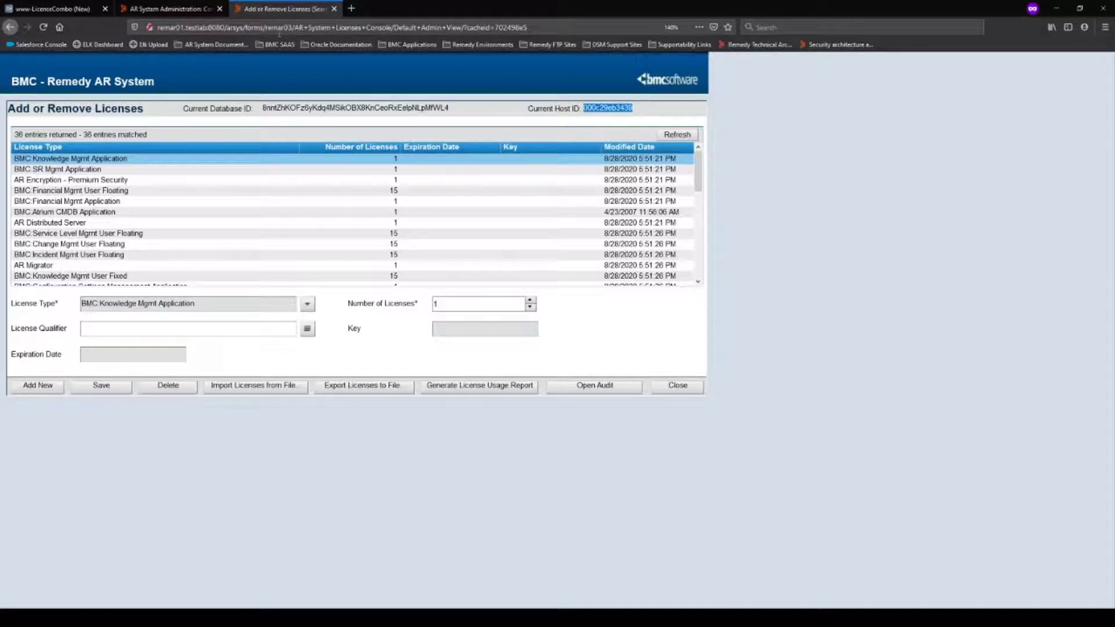
double_click(604, 108)
key("ctrl+c")
Step: Paste Host ID 000c29eb3439 into the license request form
left_click(81, 10)
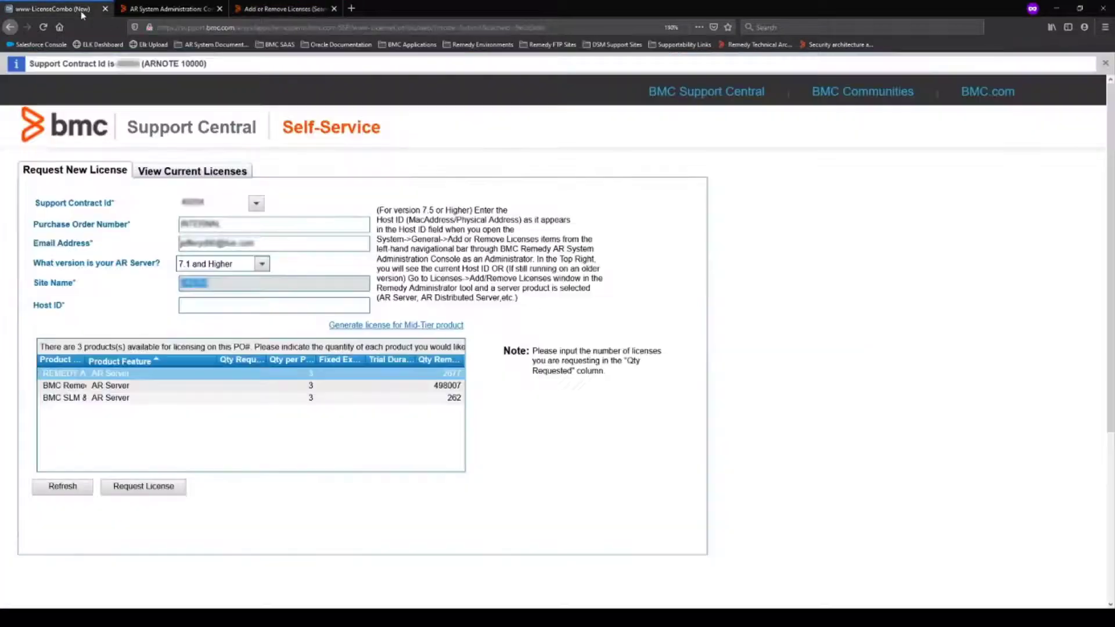
left_click(197, 303)
key("ctrl+v")
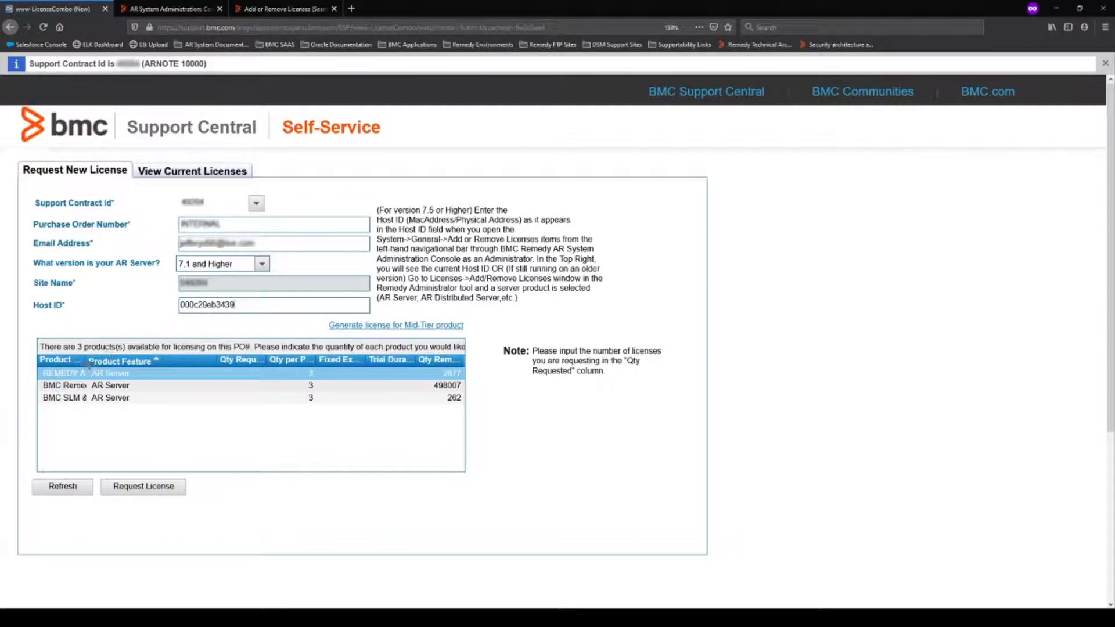
Step: Request quantity 1 on the BMC Remedy IT Service Management Suite row and submit the request
left_click_drag(86, 361, 228, 361)
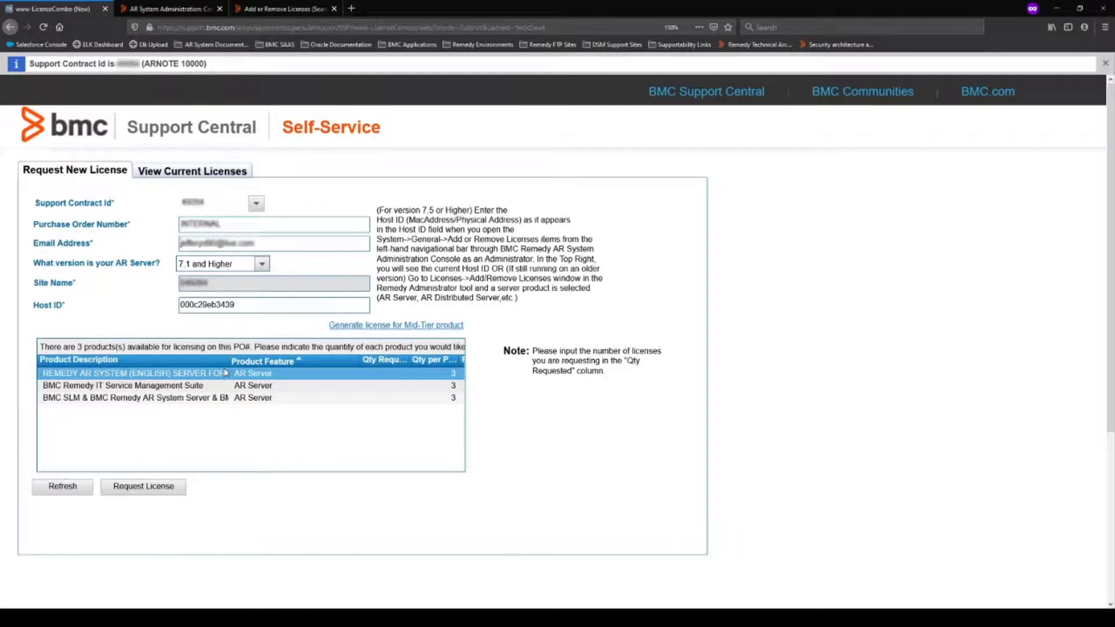
left_click(140, 387)
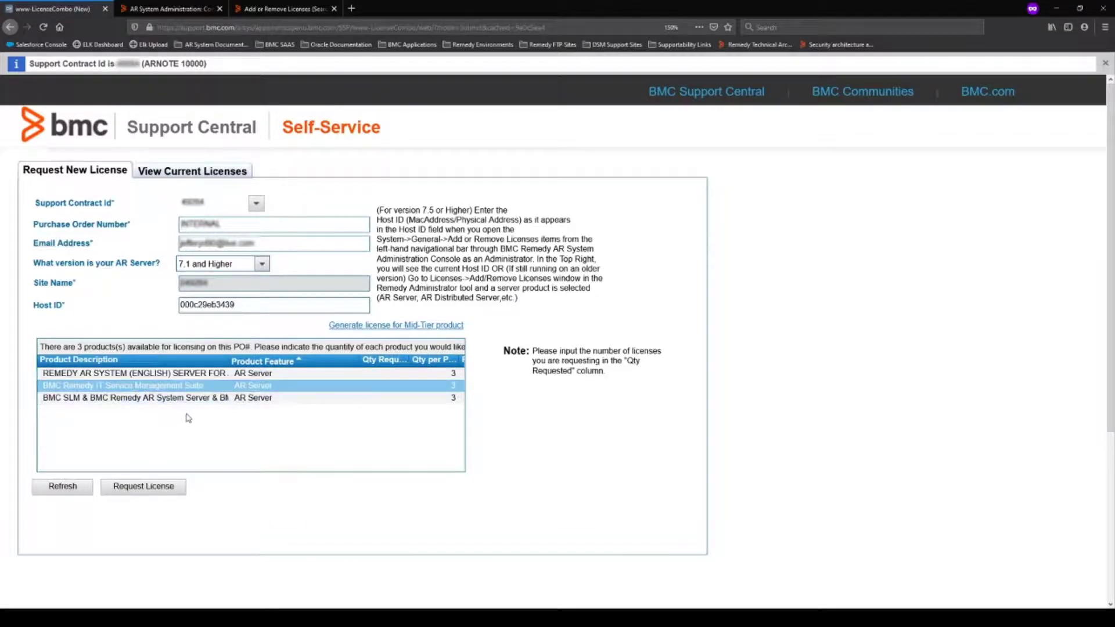
left_click_drag(230, 361, 139, 360)
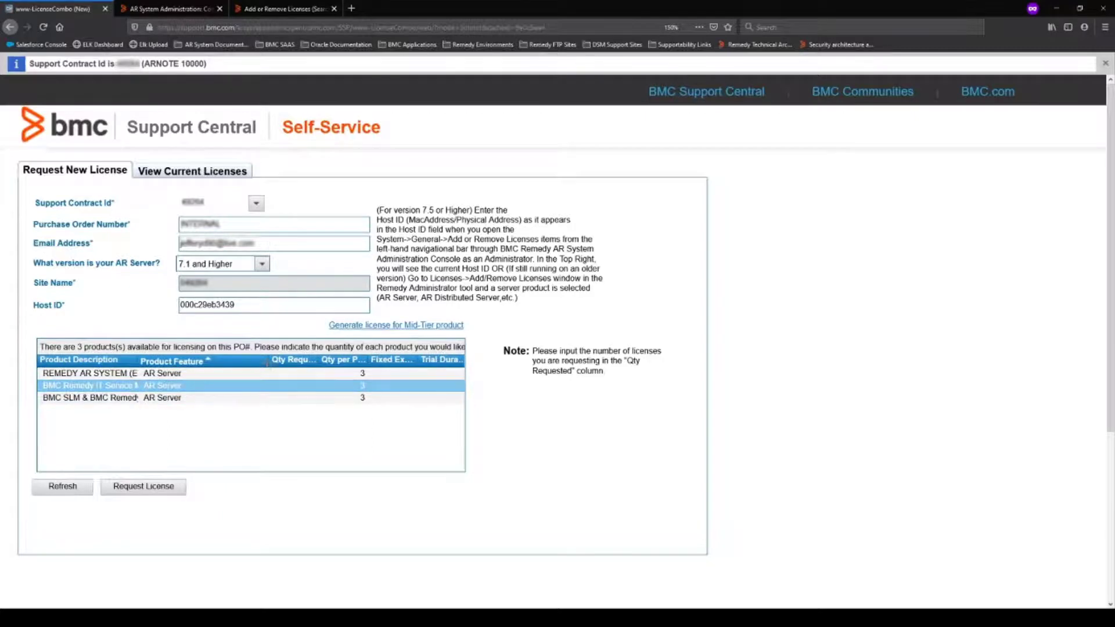
left_click_drag(269, 361, 224, 362)
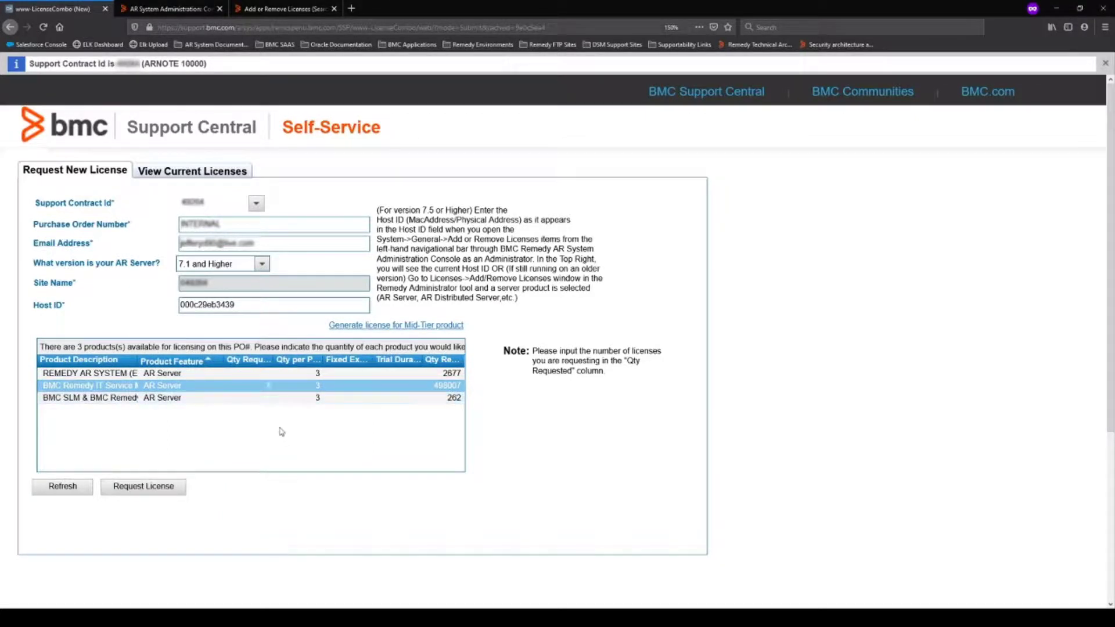
type("1")
left_click(196, 388)
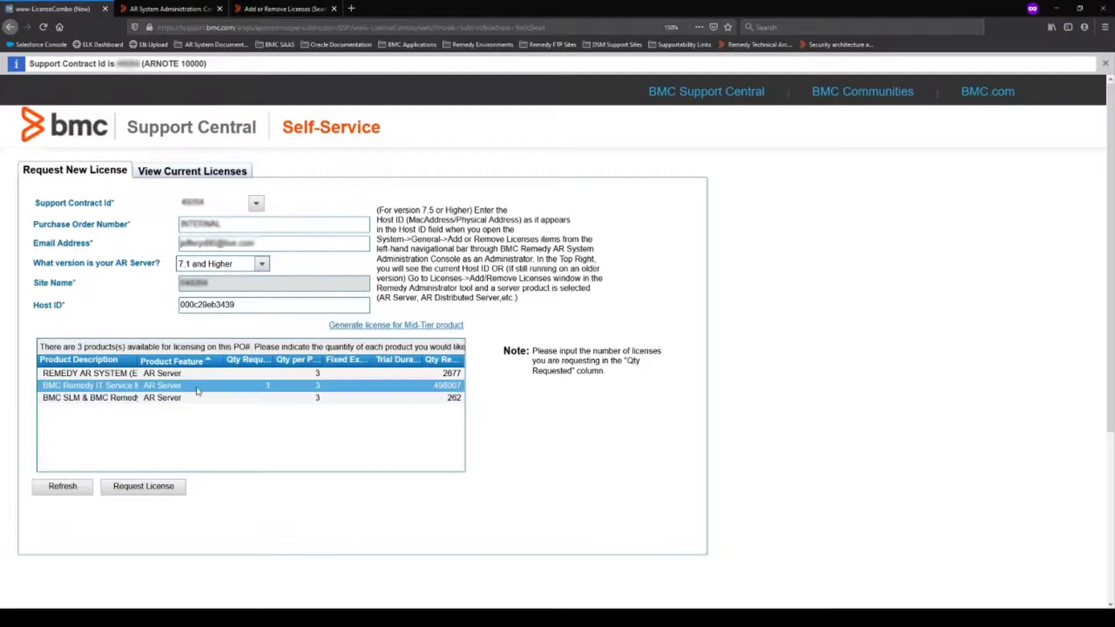
left_click(143, 487)
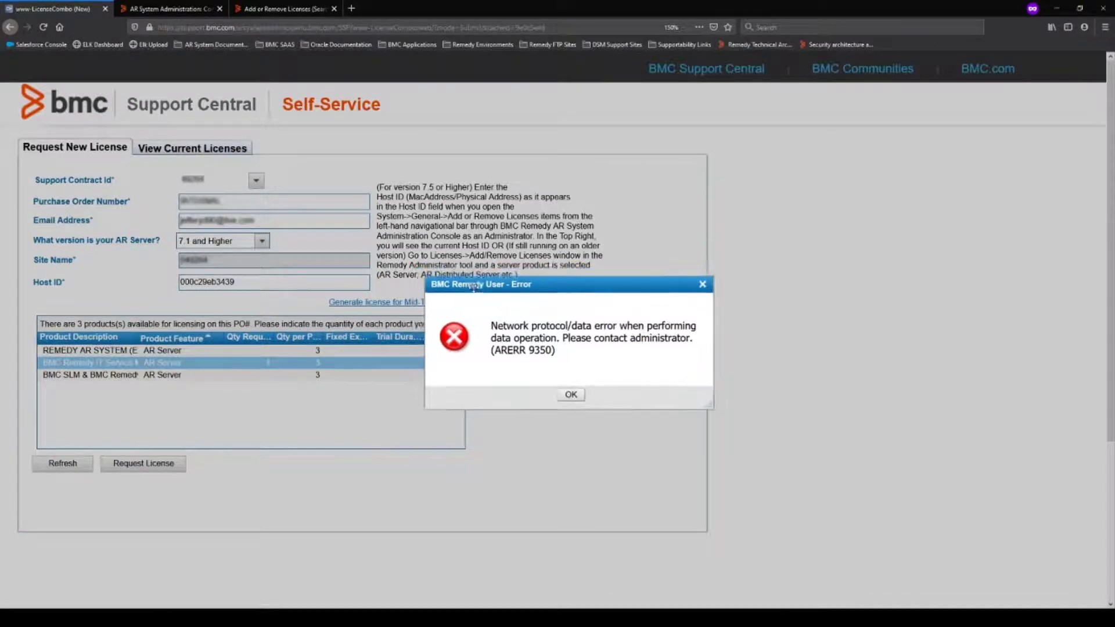
Step: Dismiss the ARERR 9350 error, then refill PO 987654321 and AR Server version 7.1 and Higher
left_click_drag(474, 288, 467, 267)
left_click(568, 377)
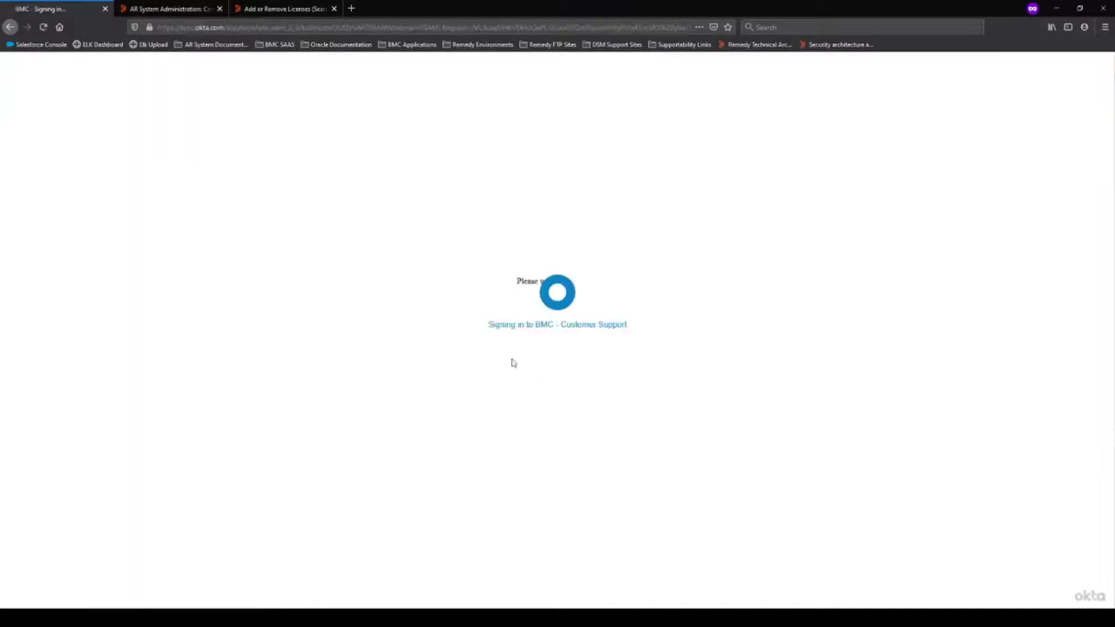
left_click(230, 201)
type("987654321")
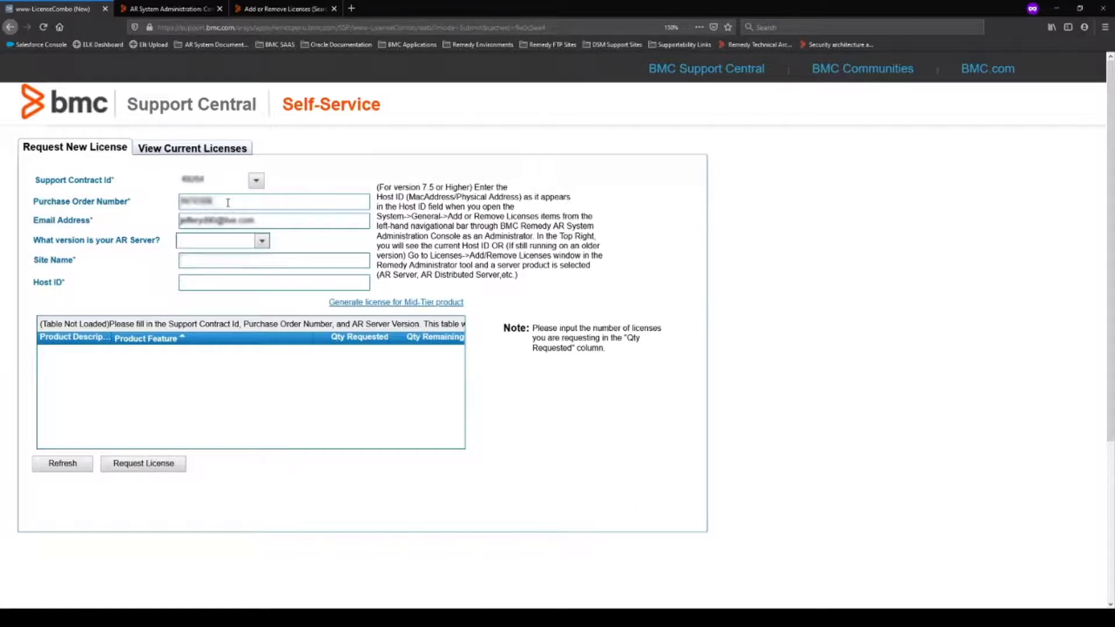
left_click(262, 241)
Step: Paste Host ID 000c29eb3439, request 1 license on the IT Service Management Suite row, and submit
left_click(233, 280)
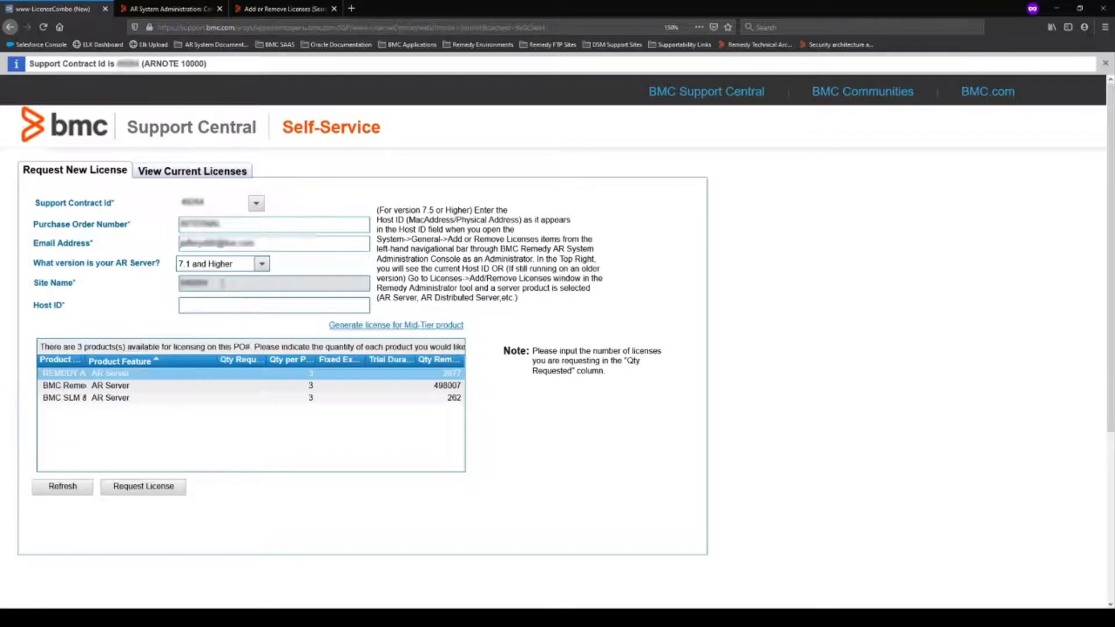
left_click(213, 307)
key("ctrl+v")
left_click(245, 386)
type("1")
left_click(144, 486)
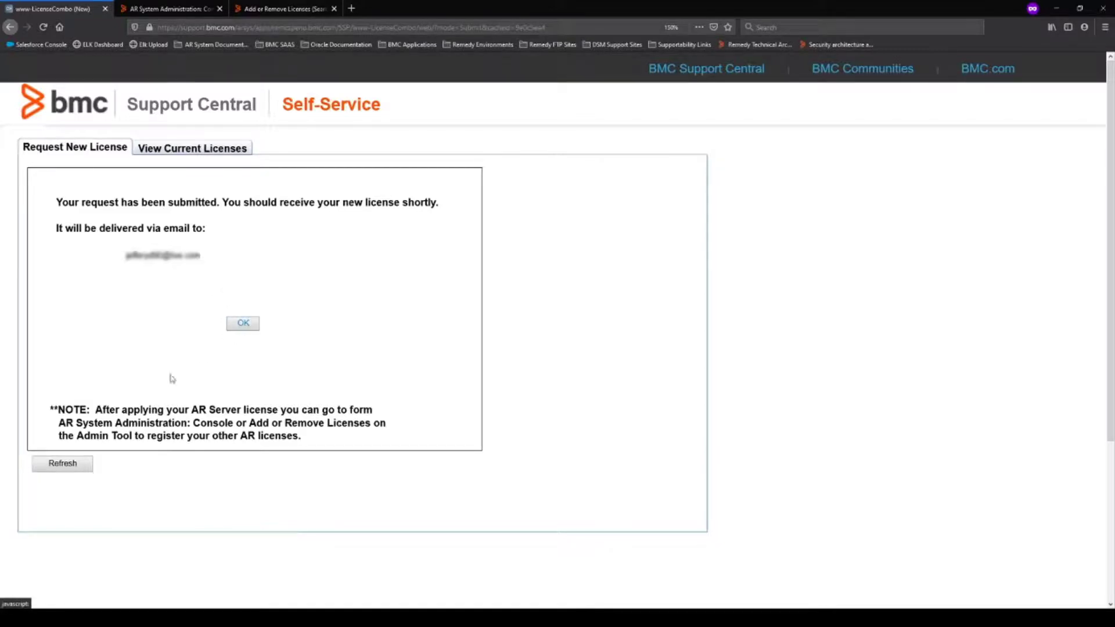
Step: Acknowledge the submission confirmation and return to the Add or Remove Licenses console tab
left_click(241, 327)
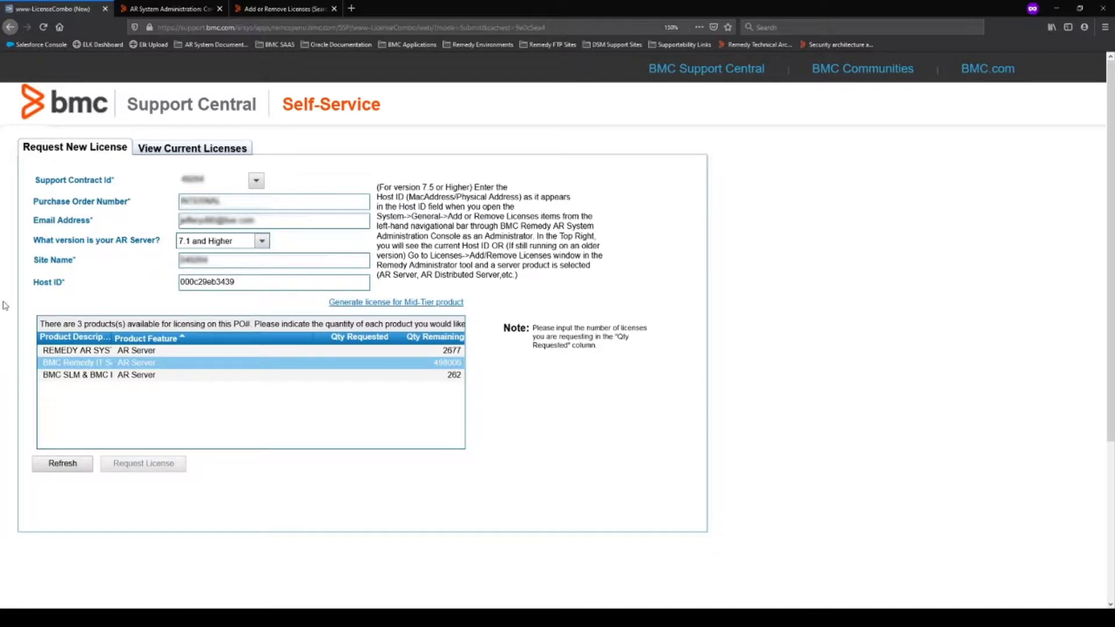
left_click(278, 9)
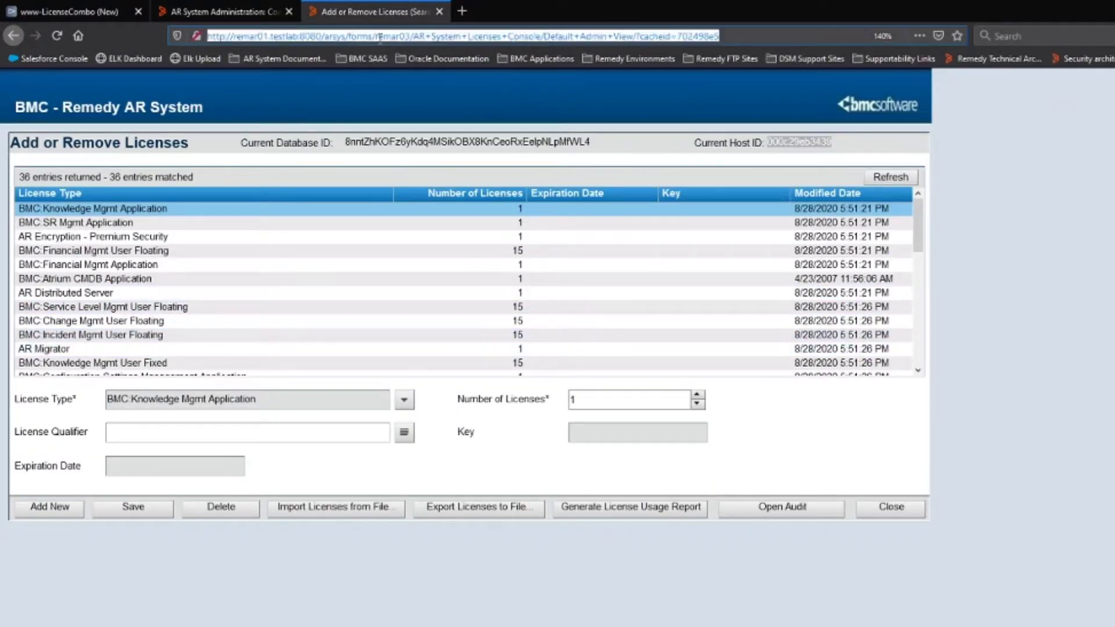
Step: Add a new license entry of type AR Server with 1 license and the received key pasted in
left_click(49, 511)
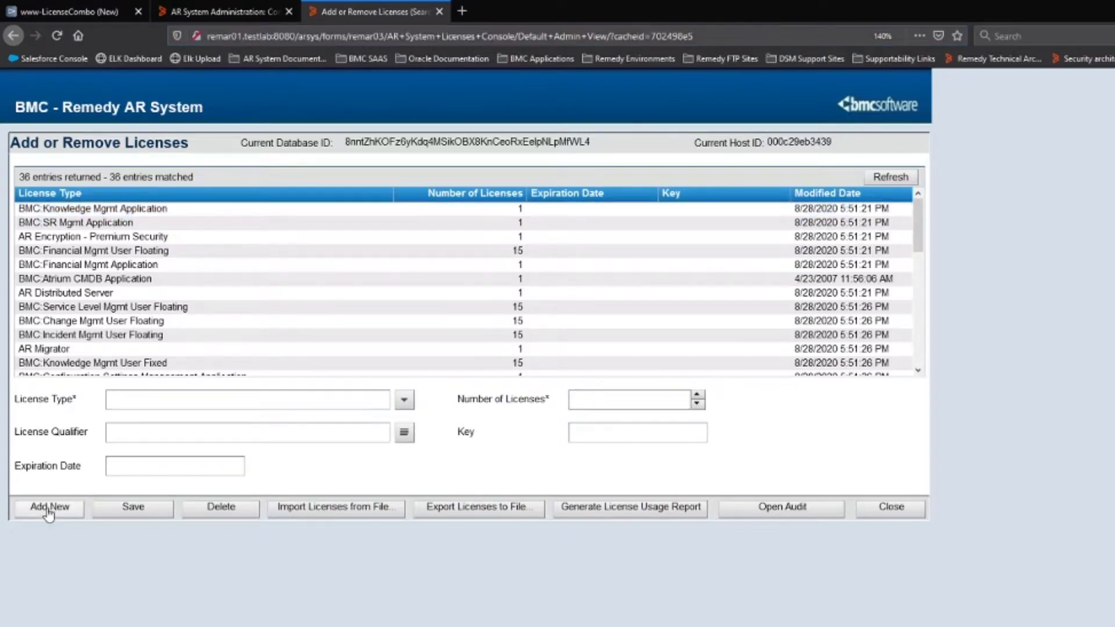
left_click(404, 399)
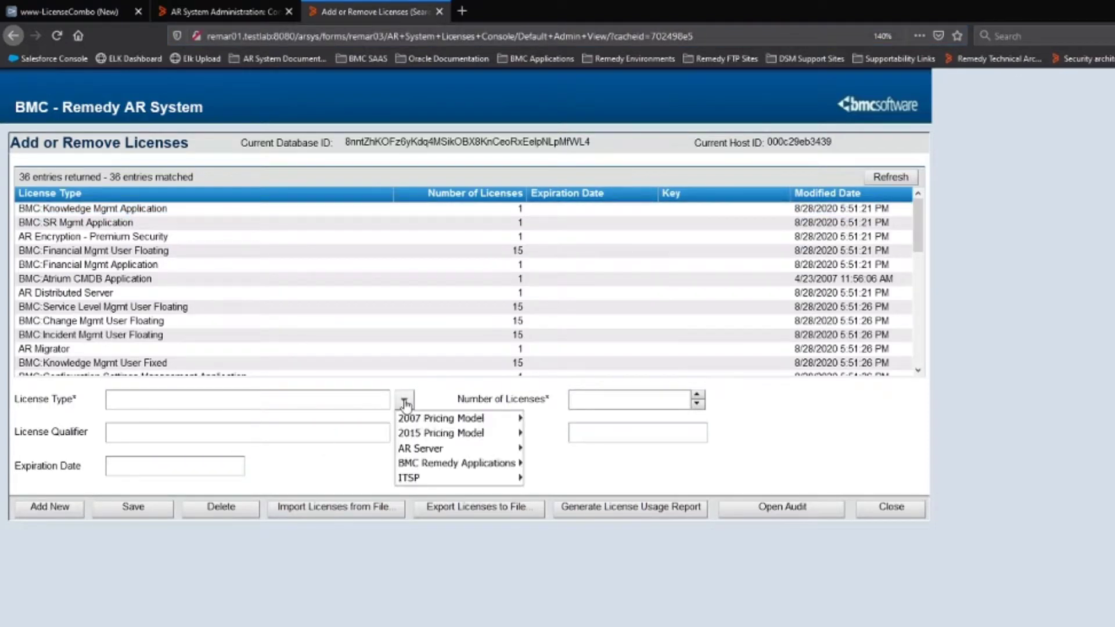
mouse_move(438, 437)
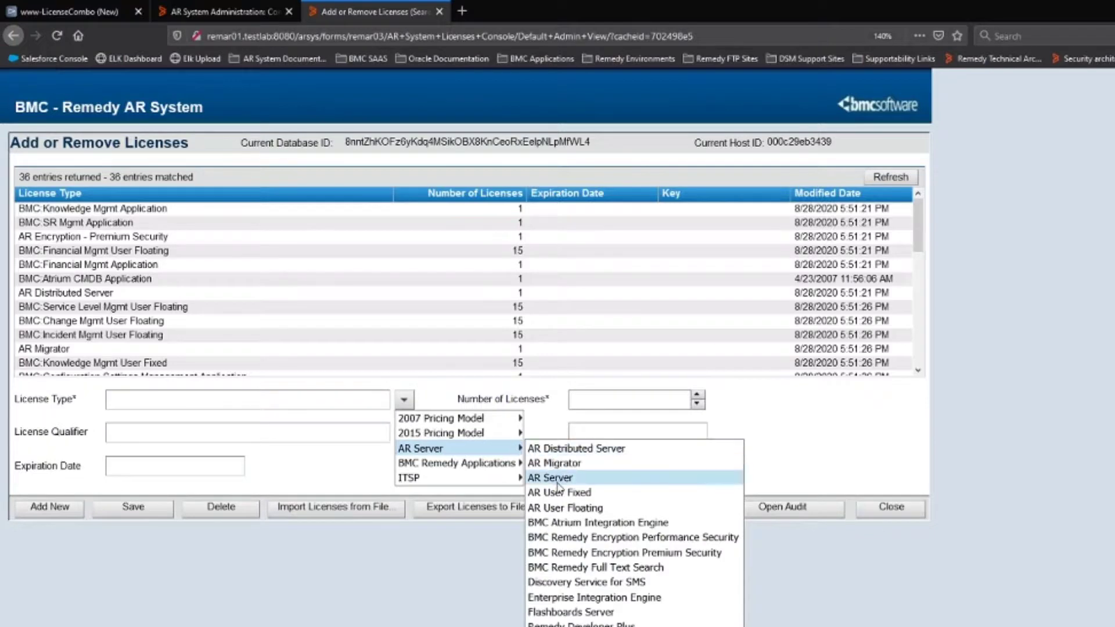
left_click(559, 478)
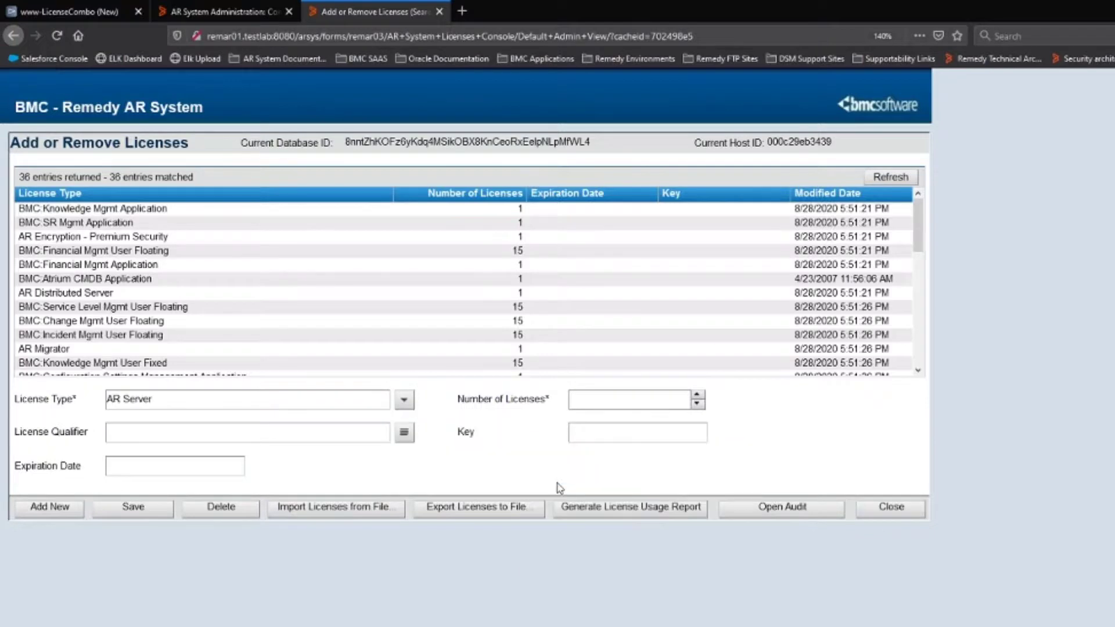
left_click(697, 395)
key("ctrl+v")
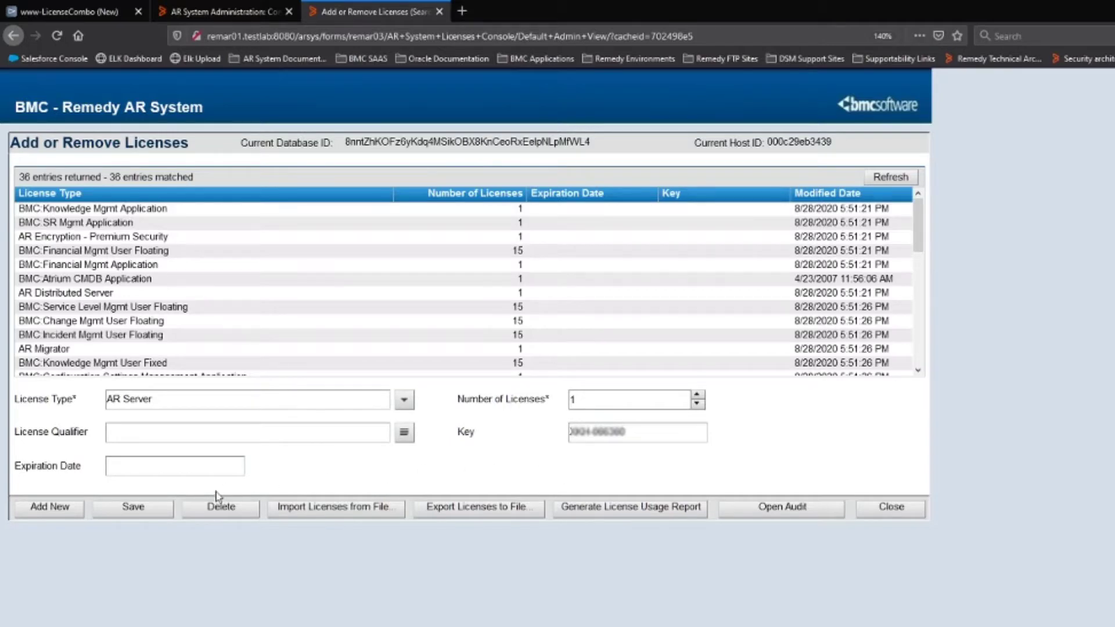
Step: Save the new AR Server license entry and acknowledge the licensing note, bringing the list to 37
left_click(135, 508)
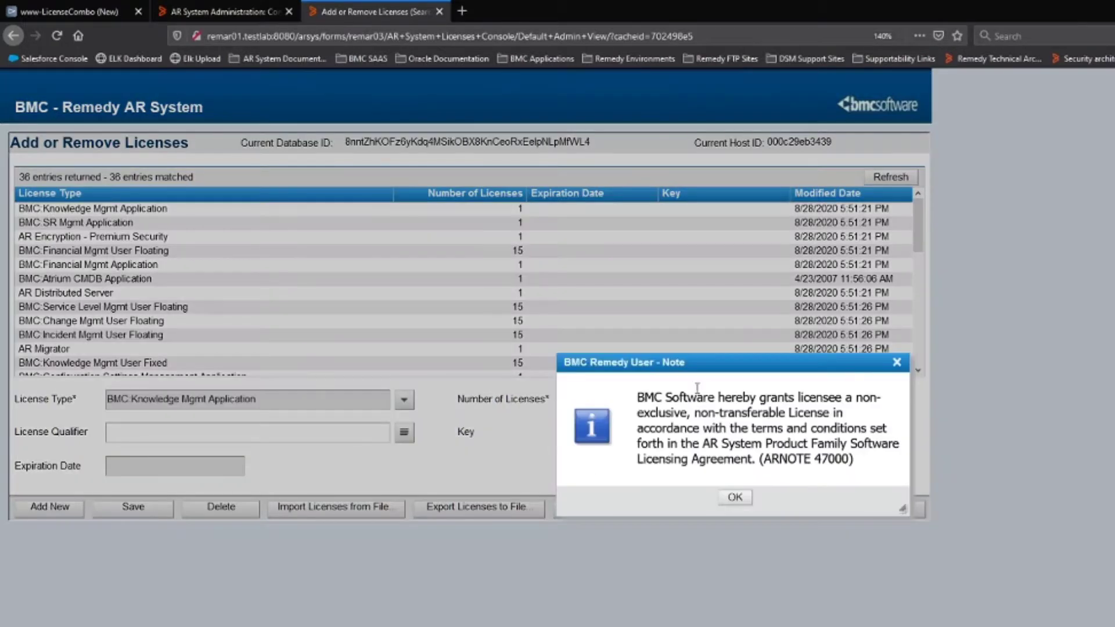
left_click_drag(685, 365, 691, 368)
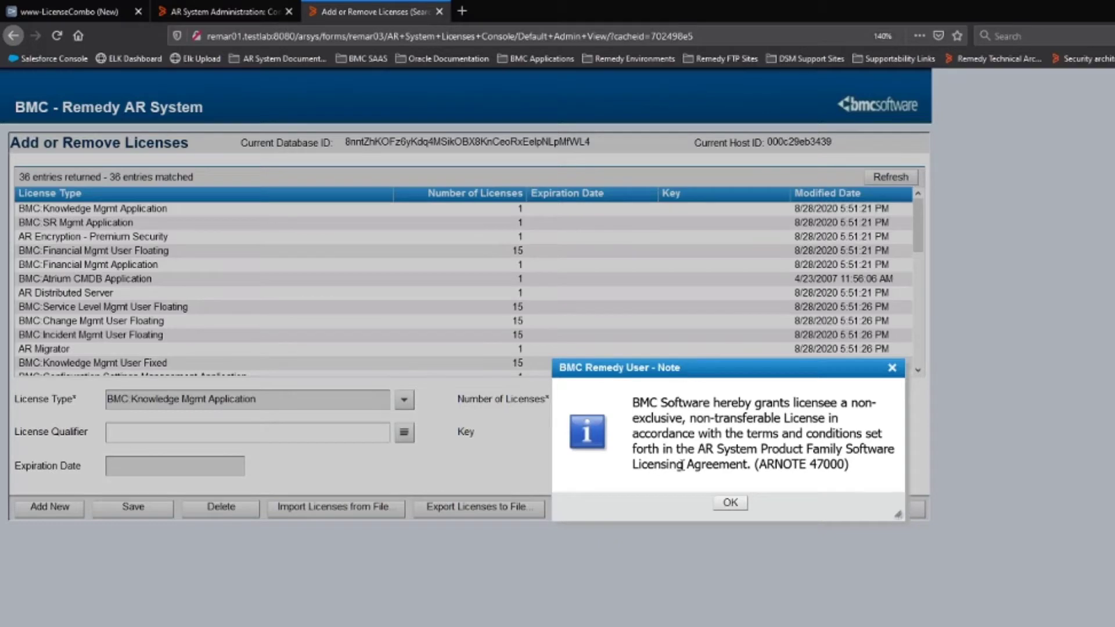
left_click(731, 503)
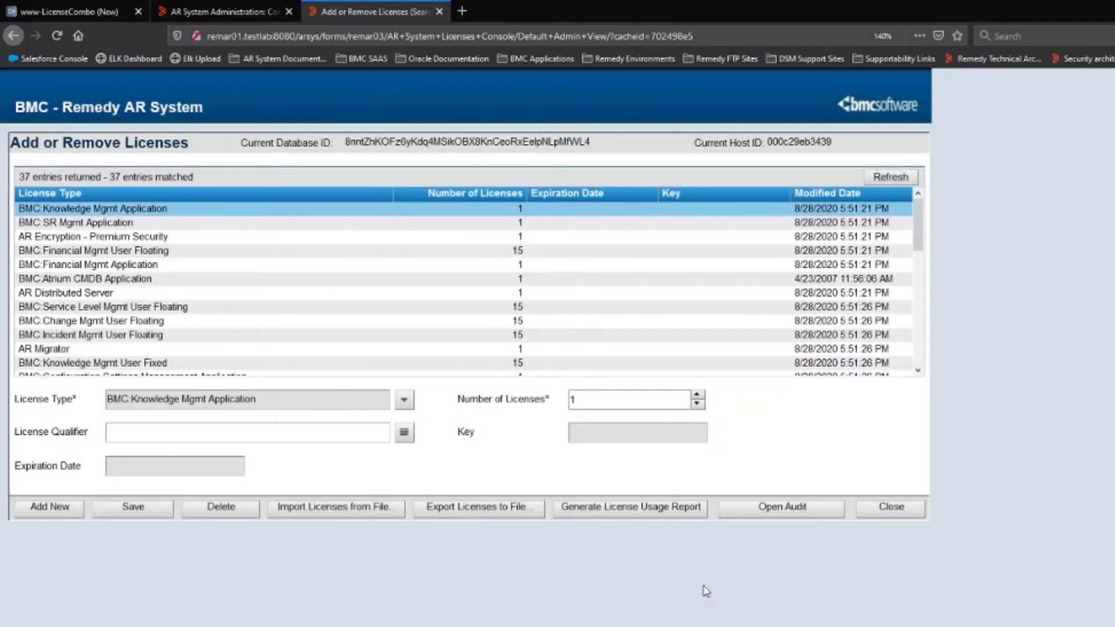